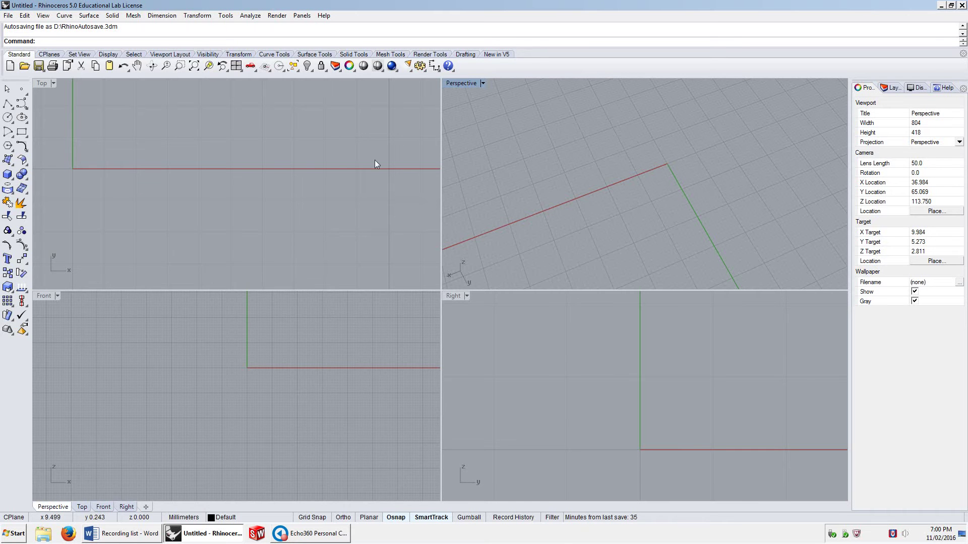
Maximize the Perspective viewport so it alone fills the modelling area
double_click(456, 84)
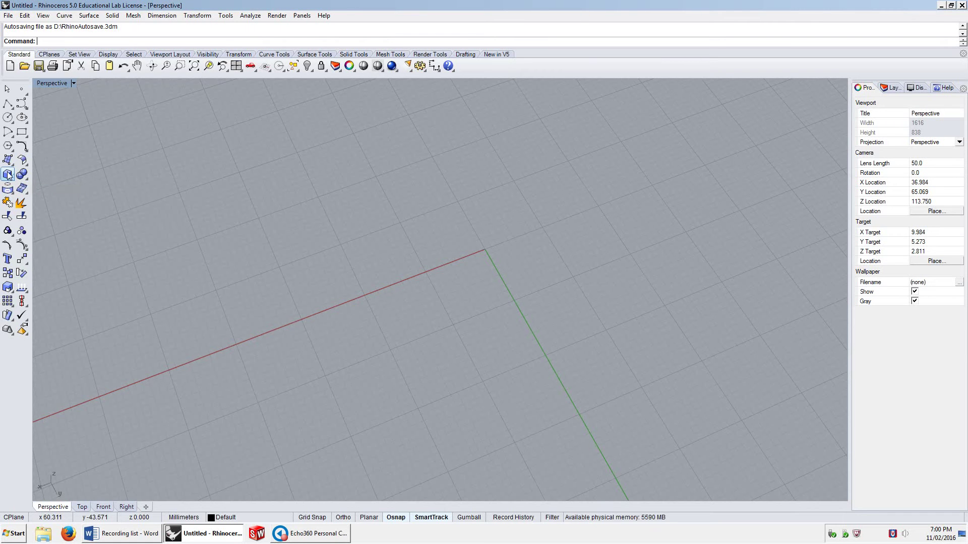
Draw a solid box on the grid from two base corners and a height point
left_click(8, 175)
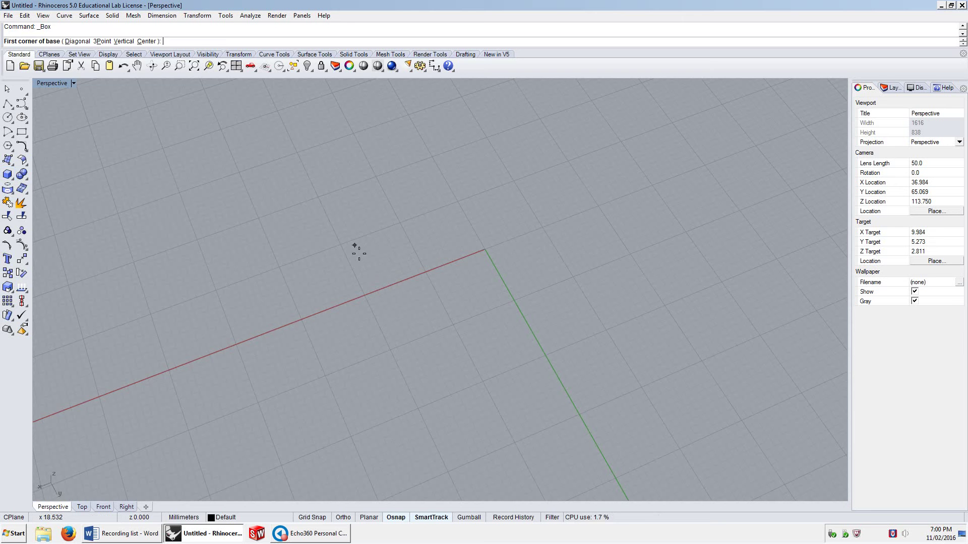
left_click(324, 244)
left_click(662, 301)
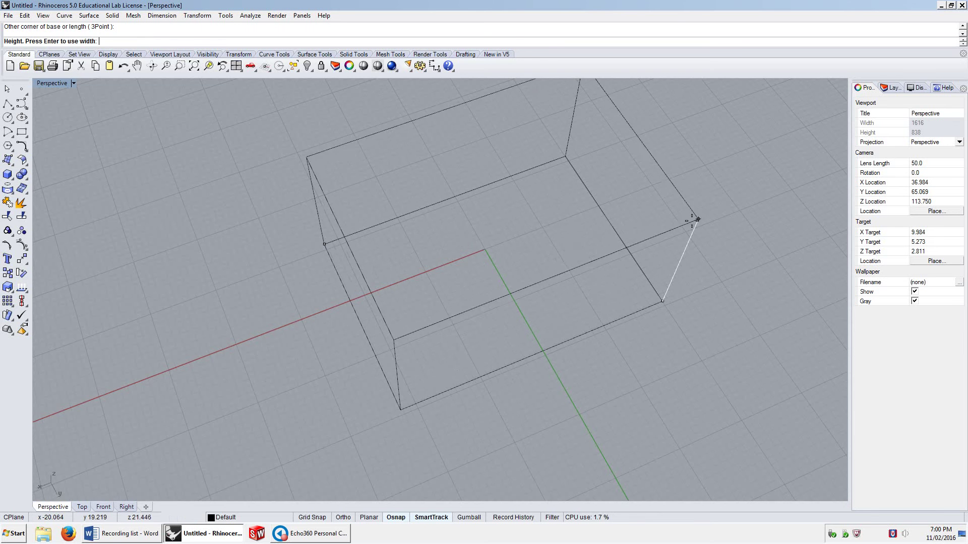
left_click(698, 219)
Zoom and orbit around the wireframe box to inspect it from below and the sides
scroll(560, 283, "down", 3)
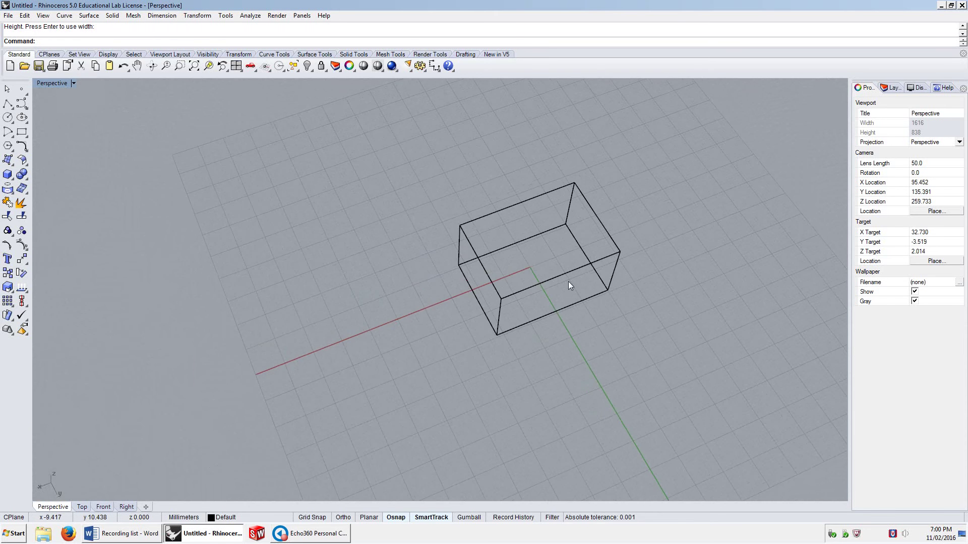
scroll(574, 270, "up", 3)
scroll(575, 272, "down", 3)
scroll(572, 282, "up", 3)
right_click_drag(568, 302, 600, 216)
scroll(602, 228, "down", 3)
scroll(602, 228, "up", 3)
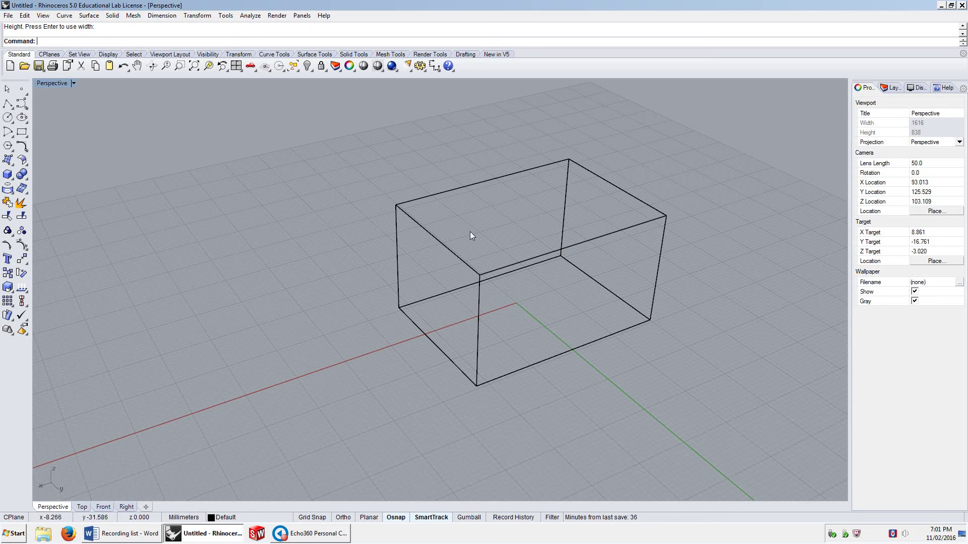
right_click_drag(500, 275, 631, 302)
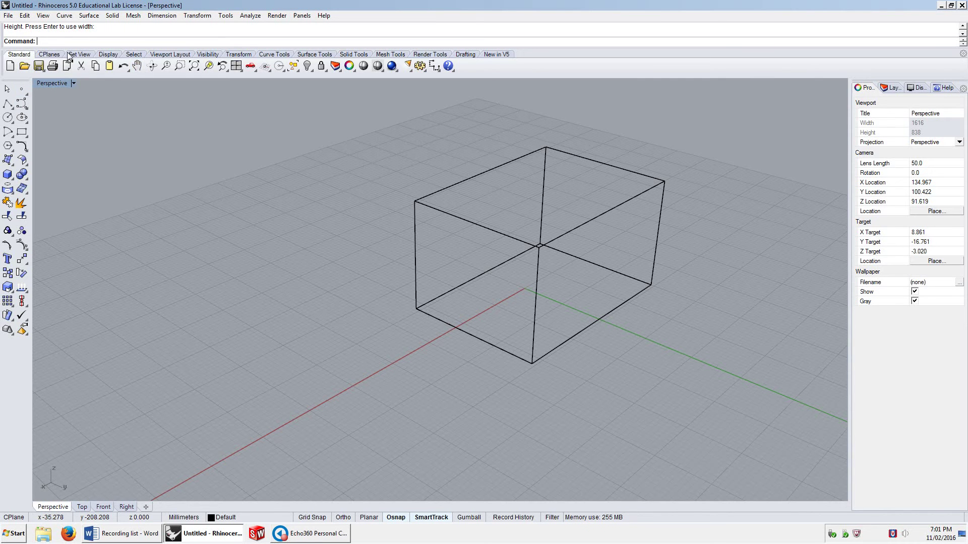
left_click(73, 83)
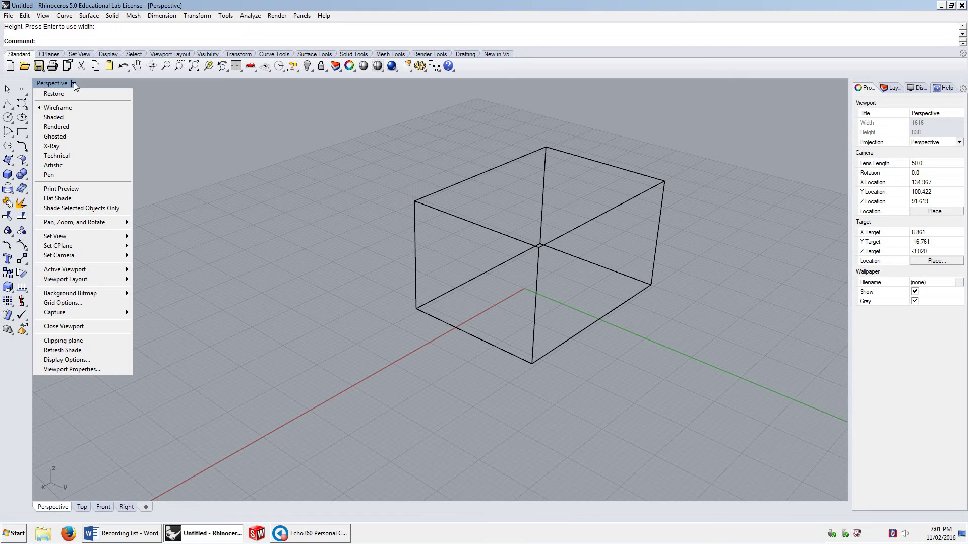
Switch the Perspective view to Shaded display and orbit around the grey box
left_click(60, 118)
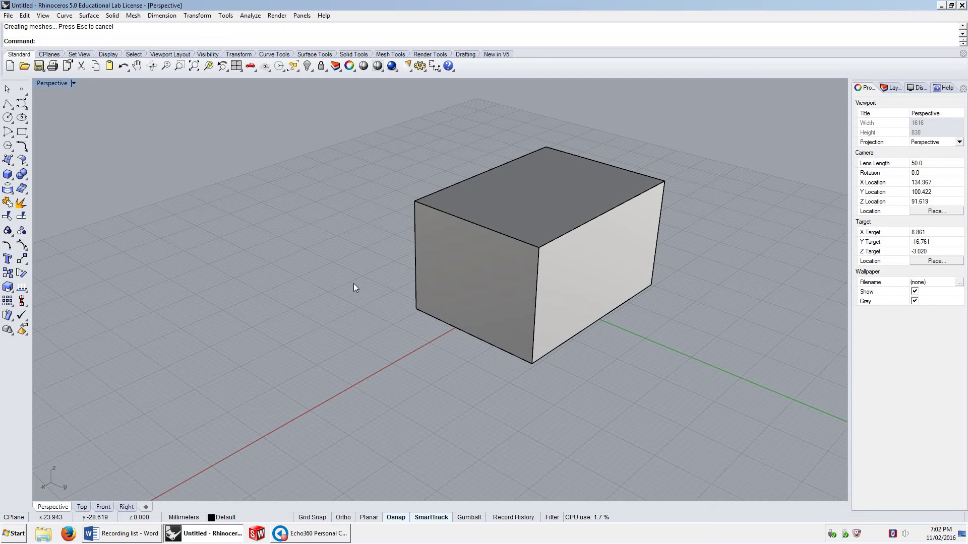
right_click_drag(361, 289, 397, 290)
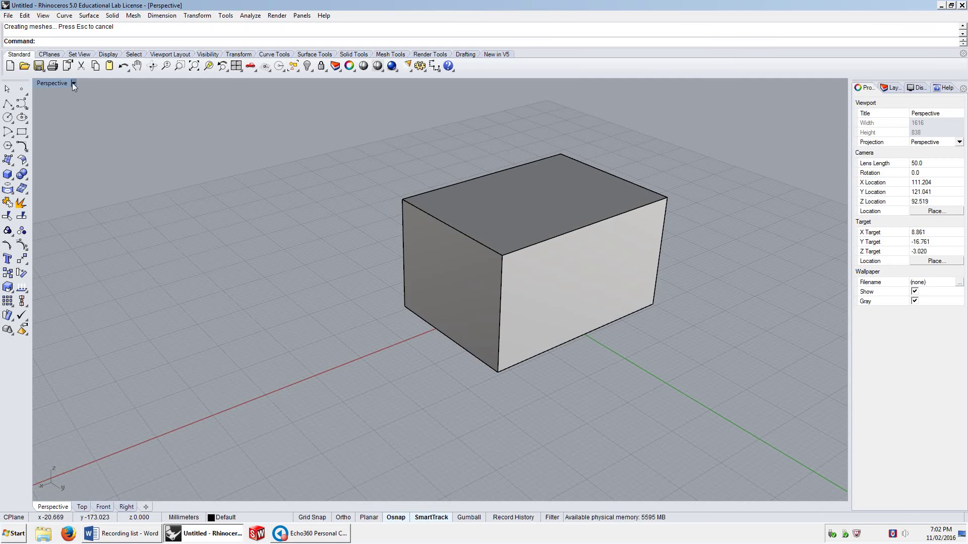
right_click_drag(435, 216, 312, 226)
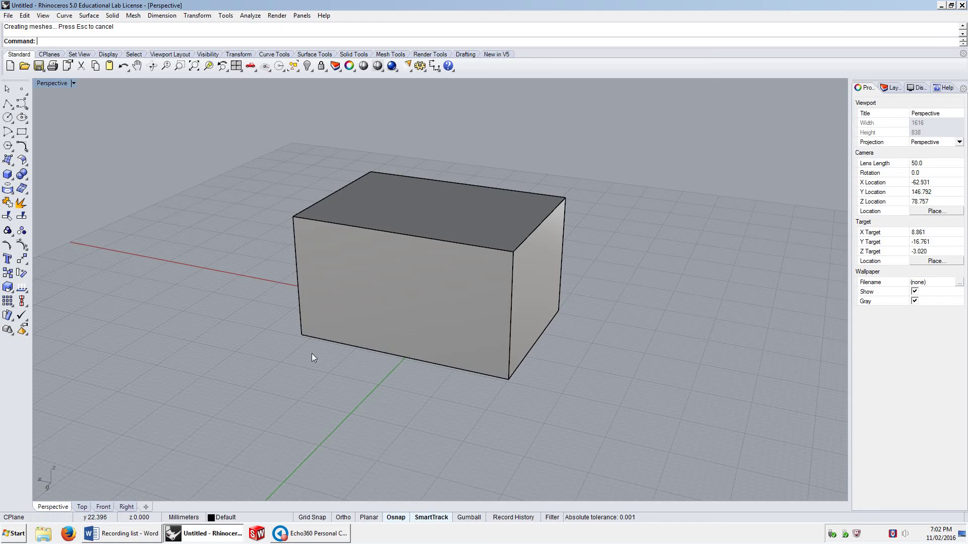
right_click_drag(250, 248, 401, 263)
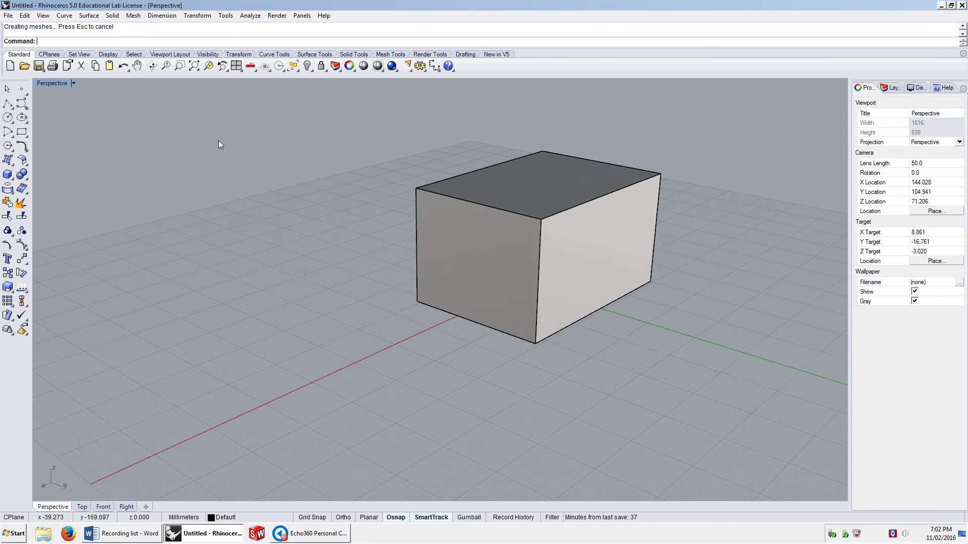
Switch the view to Rendered, briefly back to Shaded, then to Rendered again
left_click(73, 83)
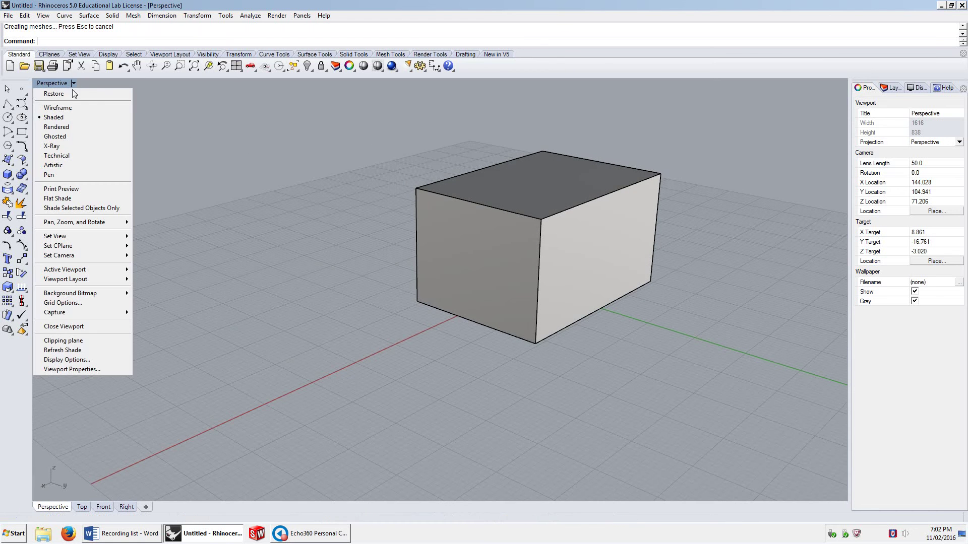
left_click(65, 127)
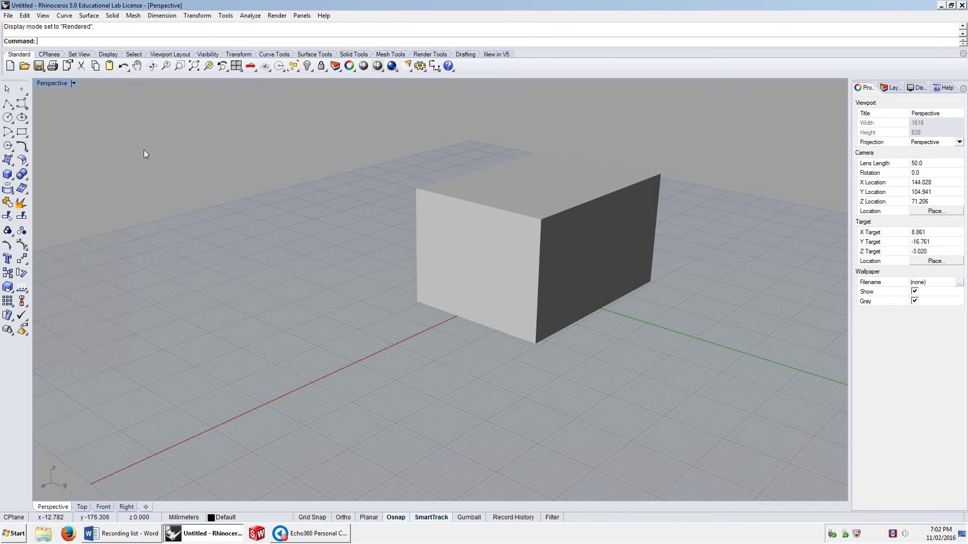
left_click(73, 83)
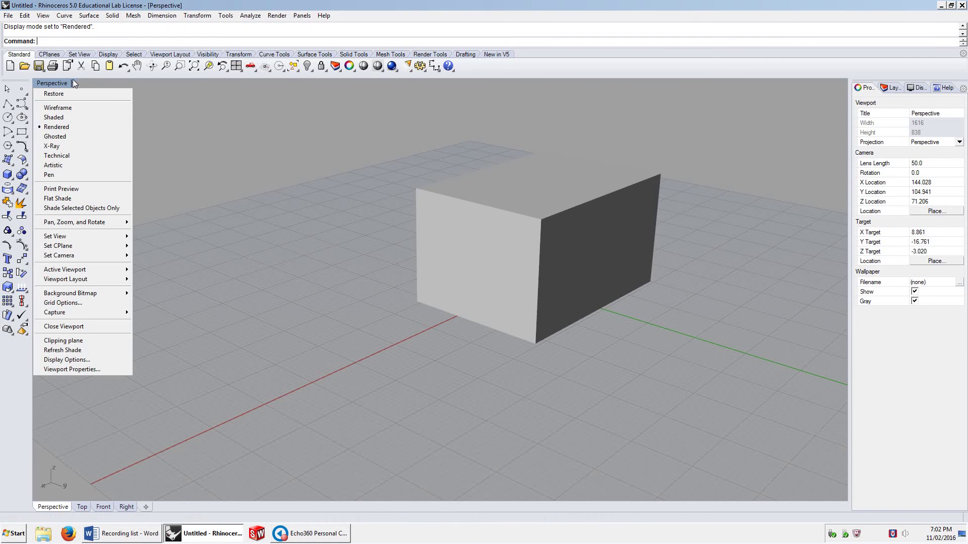
left_click(71, 116)
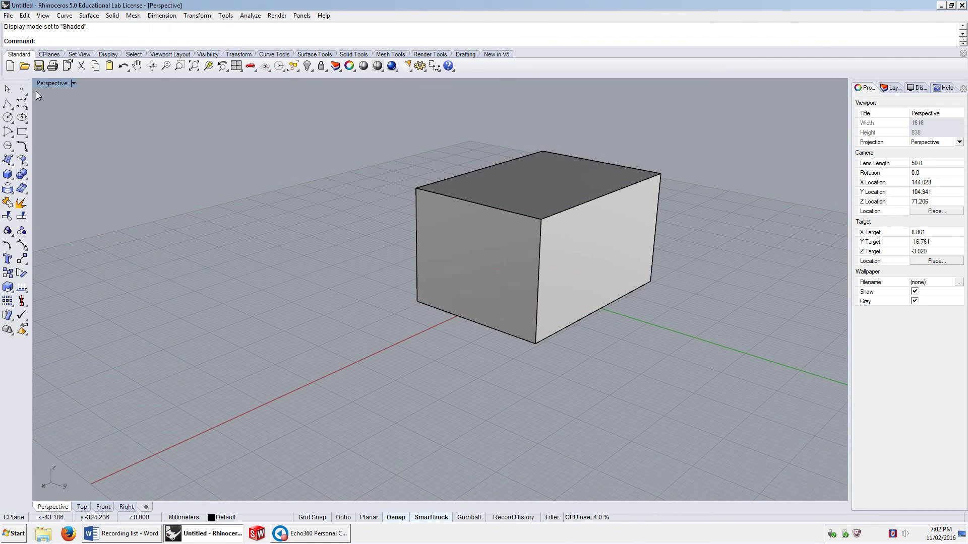
left_click(73, 83)
left_click(65, 127)
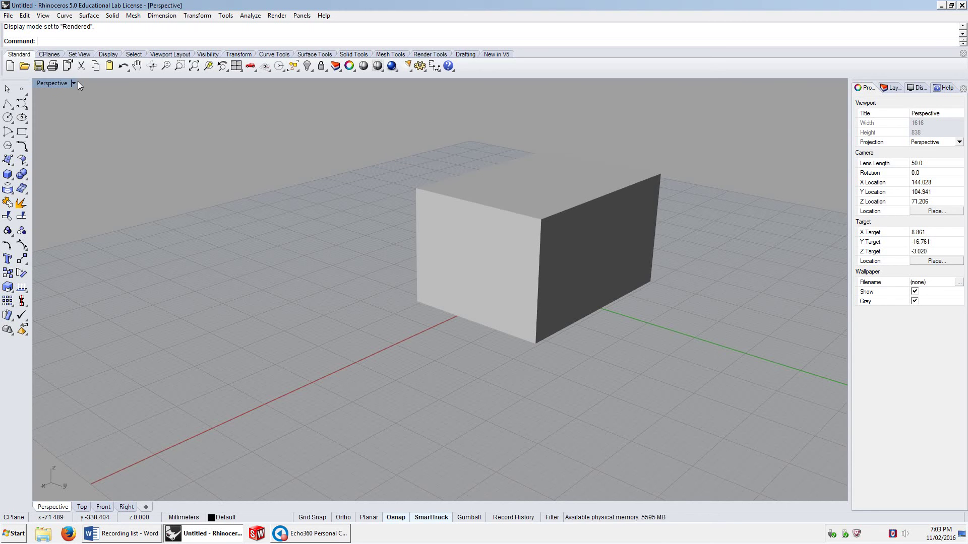
Switch to Ghosted display, then orbit and zoom around the translucent box
left_click(74, 83)
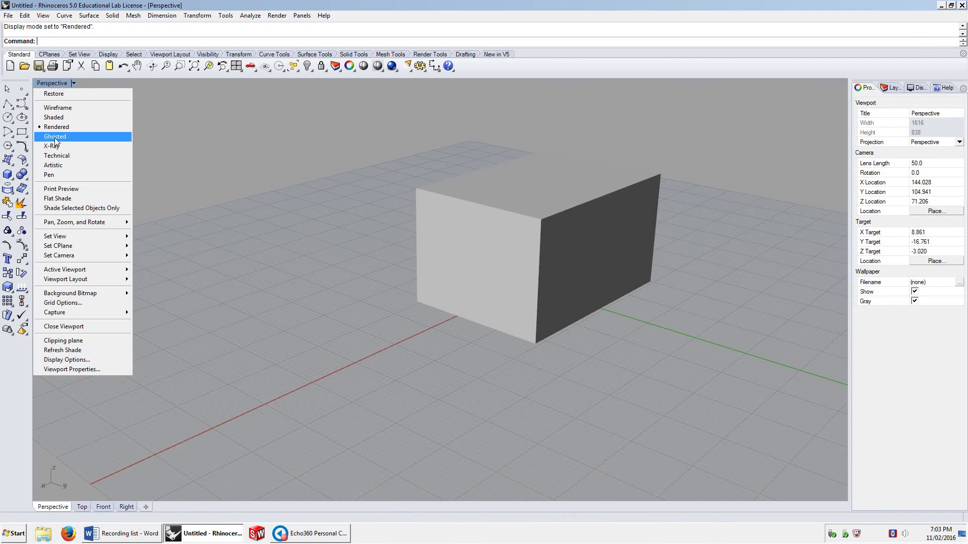
left_click(55, 137)
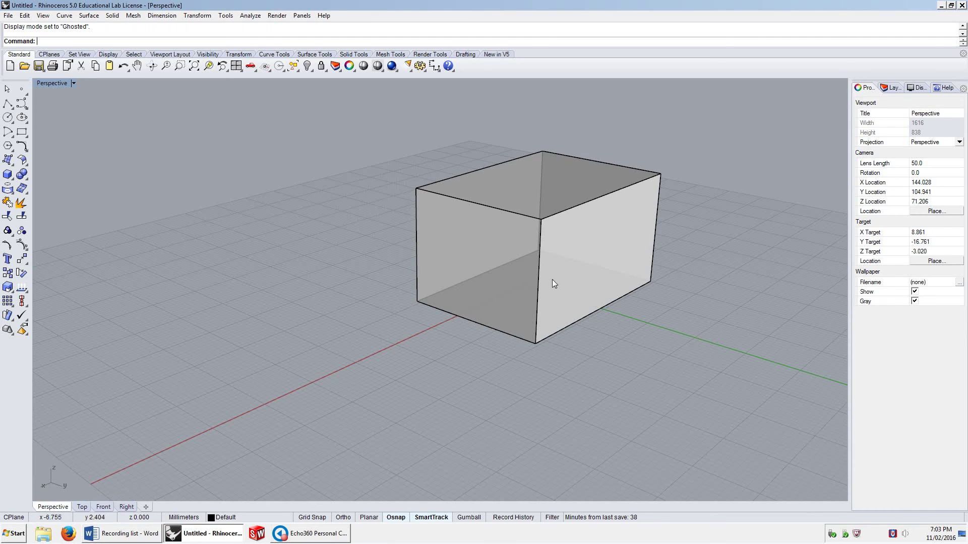
right_click_drag(515, 255, 535, 259)
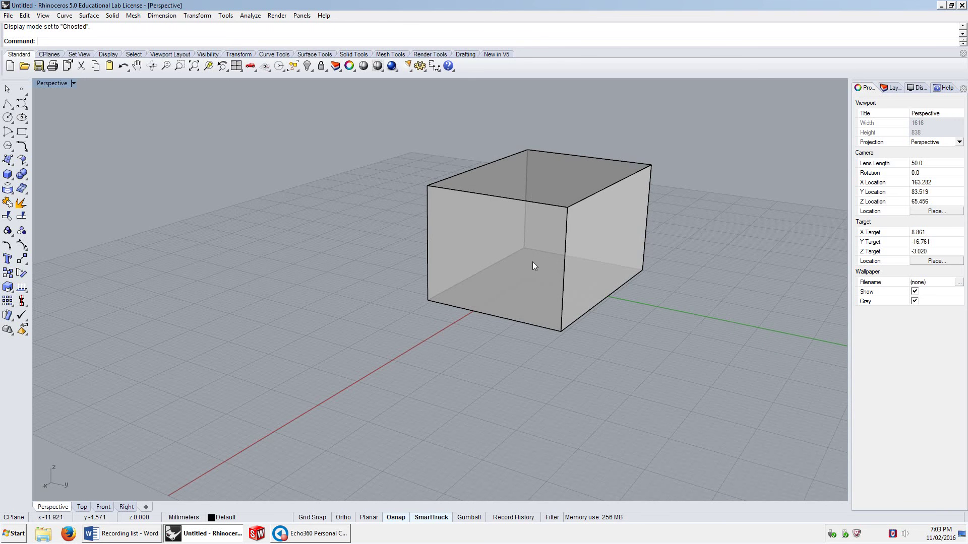
scroll(534, 259, "up", 6)
scroll(516, 235, "up", 5)
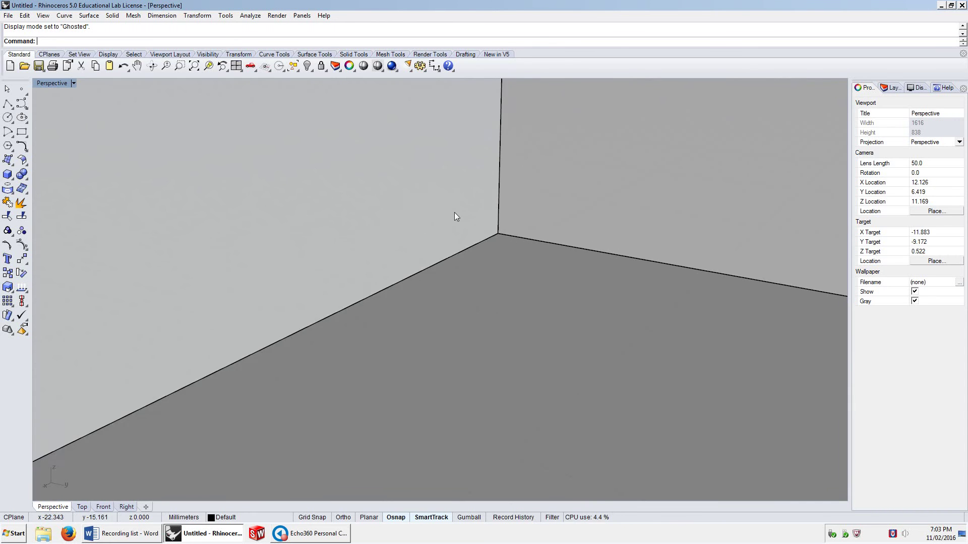
scroll(454, 212, "down", 10)
right_click_drag(462, 223, 478, 234)
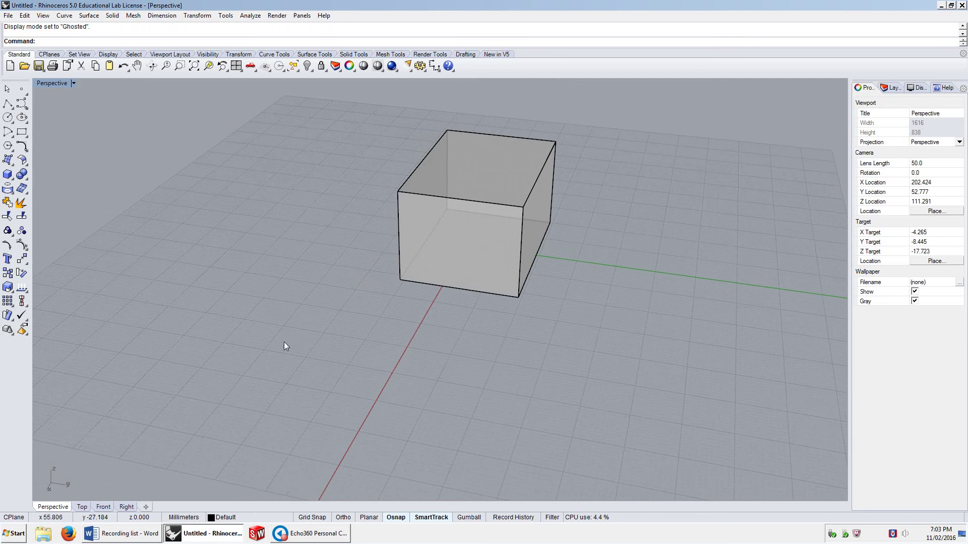
scroll(485, 177, "up", 5)
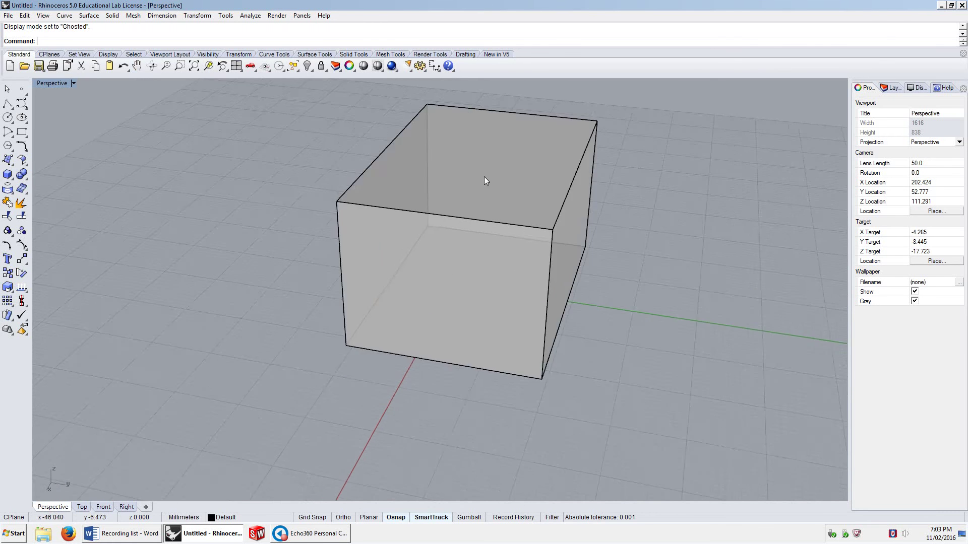
Go back to Shaded display, then return to Ghosted display
left_click(75, 83)
left_click(65, 115)
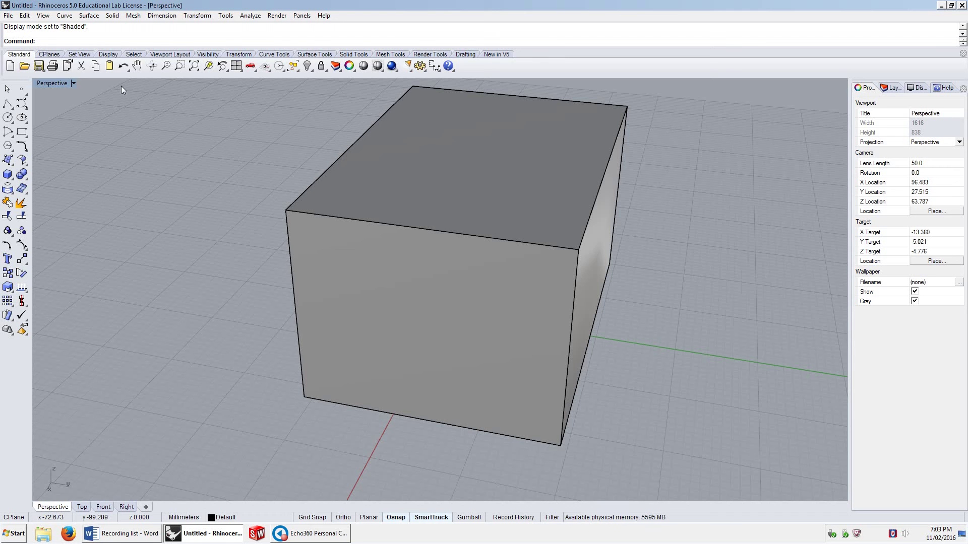
left_click(74, 85)
left_click(66, 137)
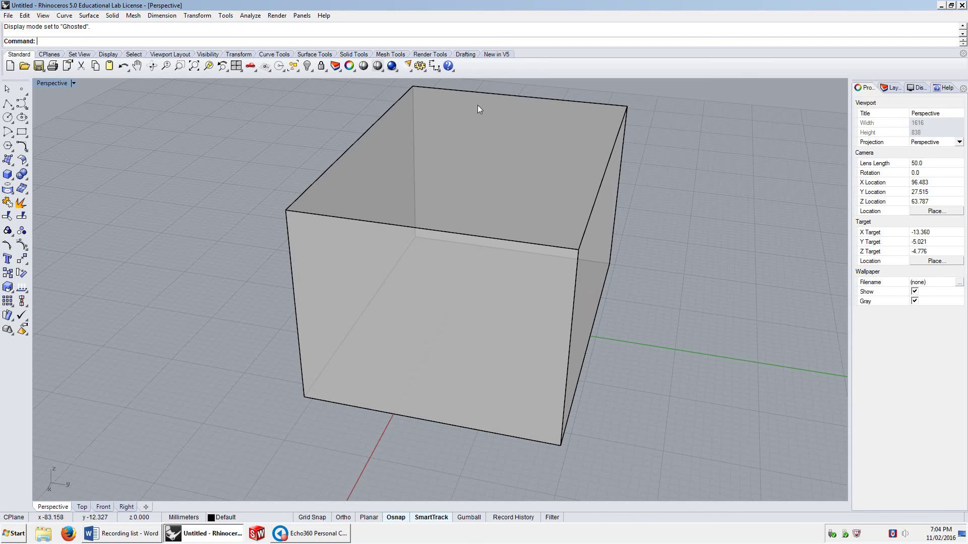
Switch the Perspective view to X-Ray display so every box edge shows through
left_click(74, 84)
left_click(74, 146)
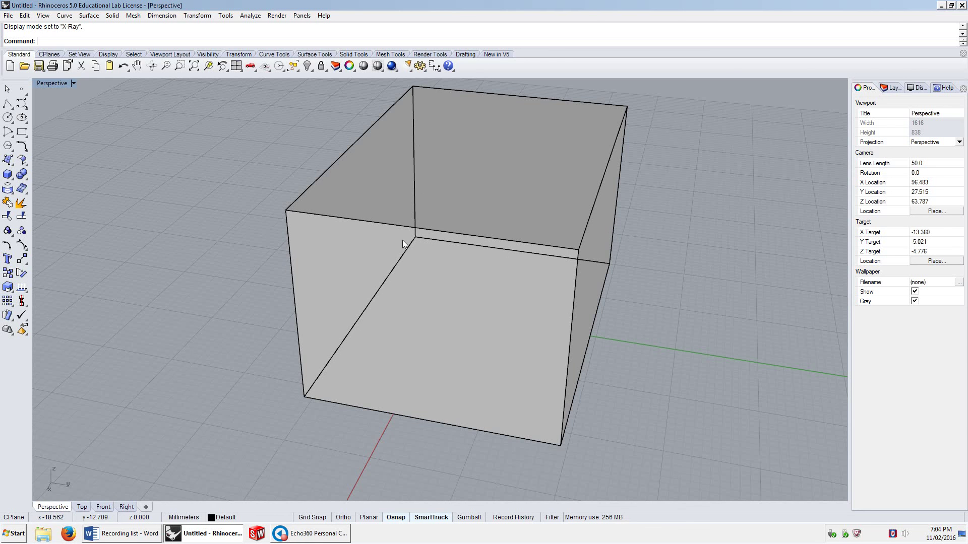
left_click(73, 83)
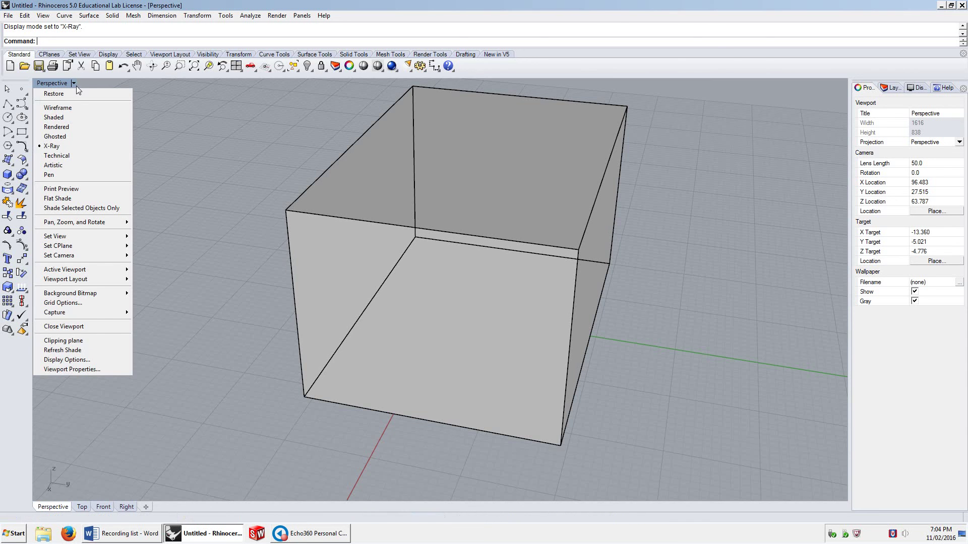
Switch to Technical display and orbit to see the dashed hidden edges
left_click(66, 155)
right_click_drag(408, 302, 328, 301)
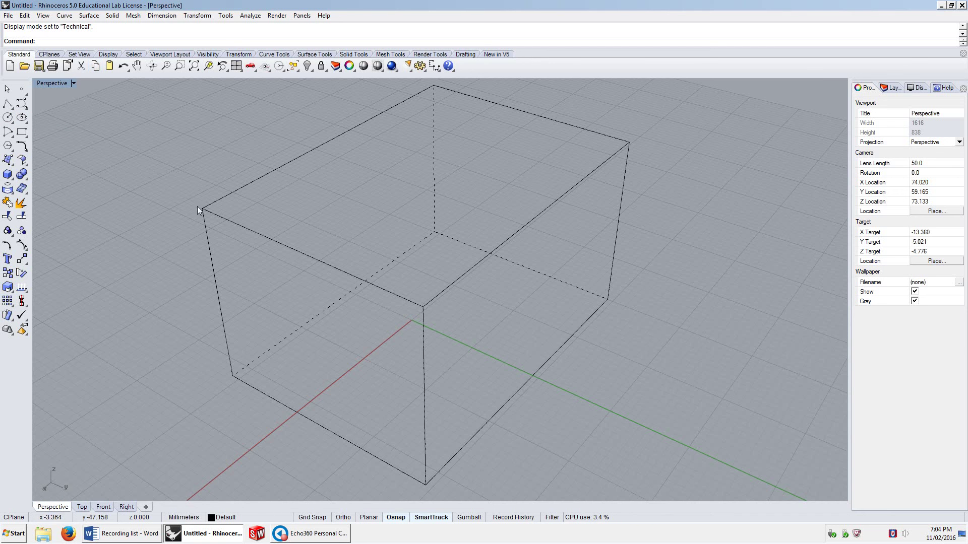
left_click(73, 84)
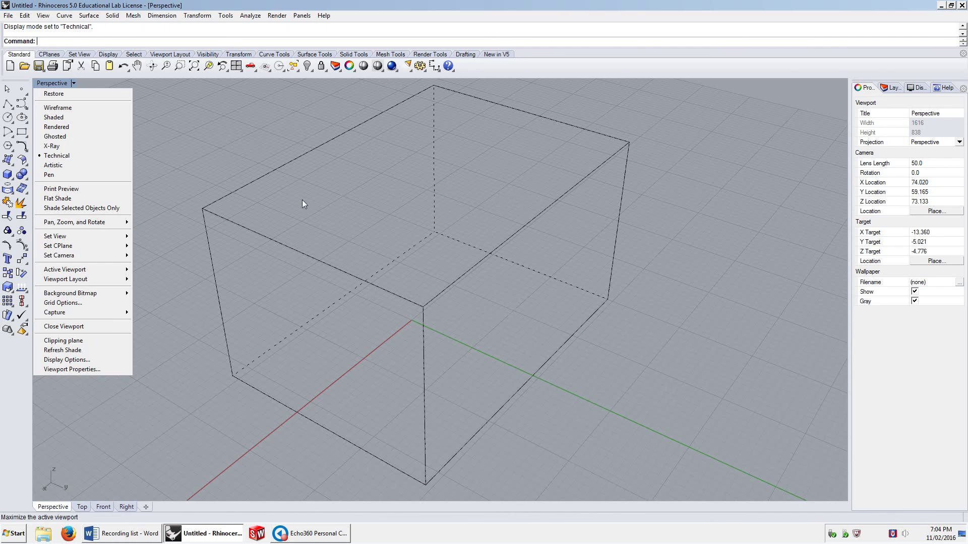
Switch to Artistic display, zoom out and orbit the sketched box
left_click(73, 164)
scroll(438, 229, "down", 3)
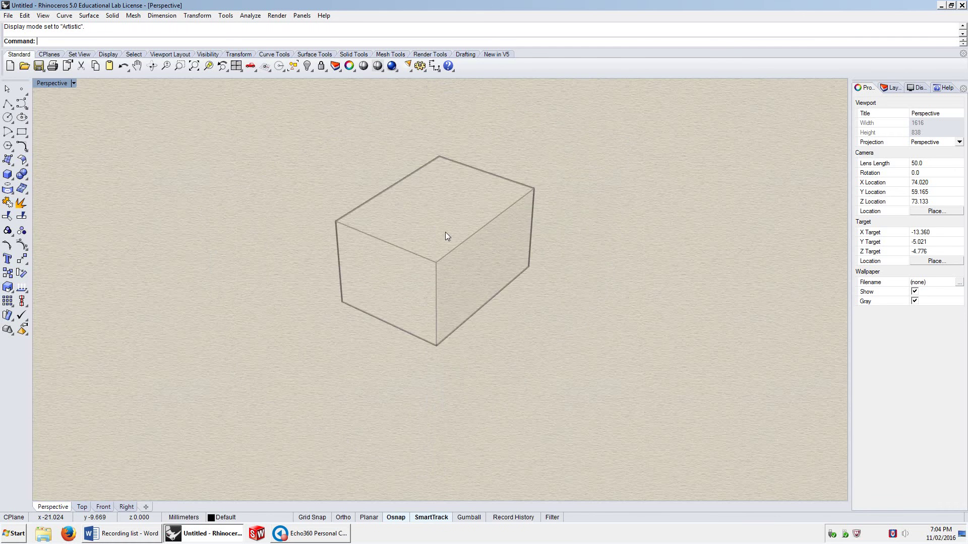
right_click_drag(494, 283, 495, 317)
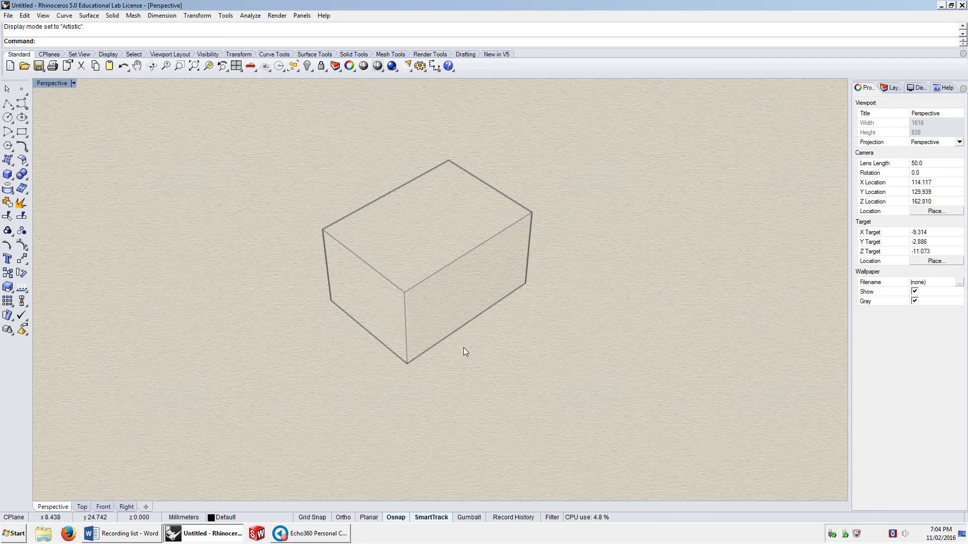
Switch to Pen display and orbit around the ink-outlined box
left_click(71, 84)
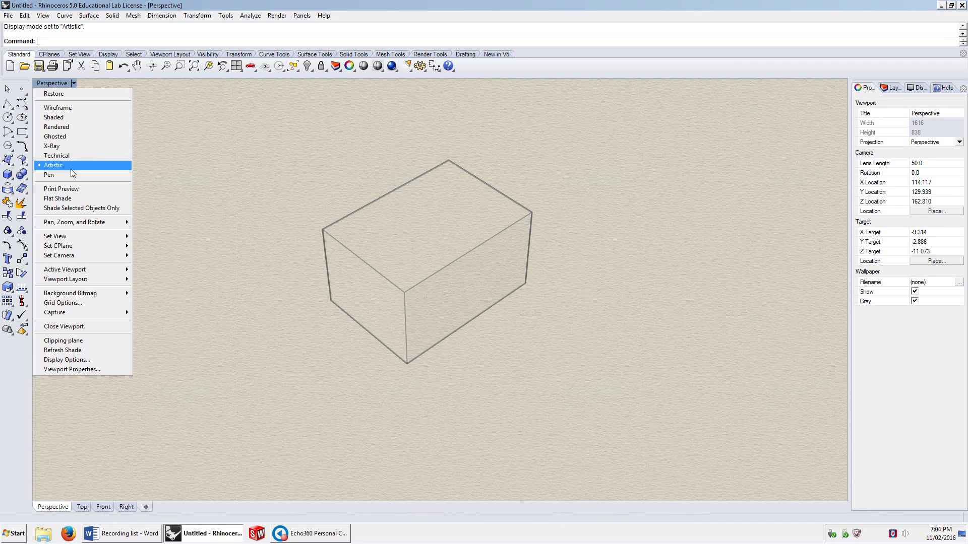
left_click(60, 175)
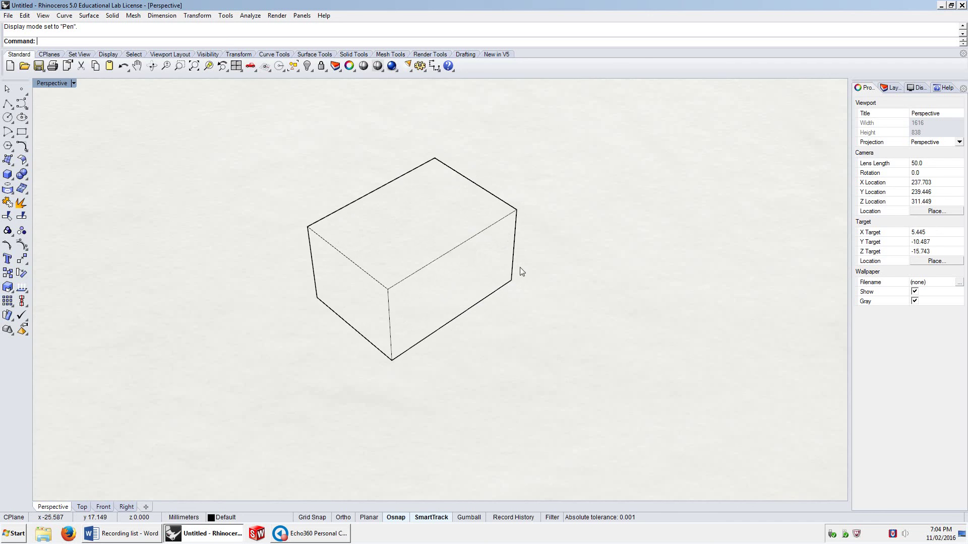
right_click_drag(670, 357, 504, 282)
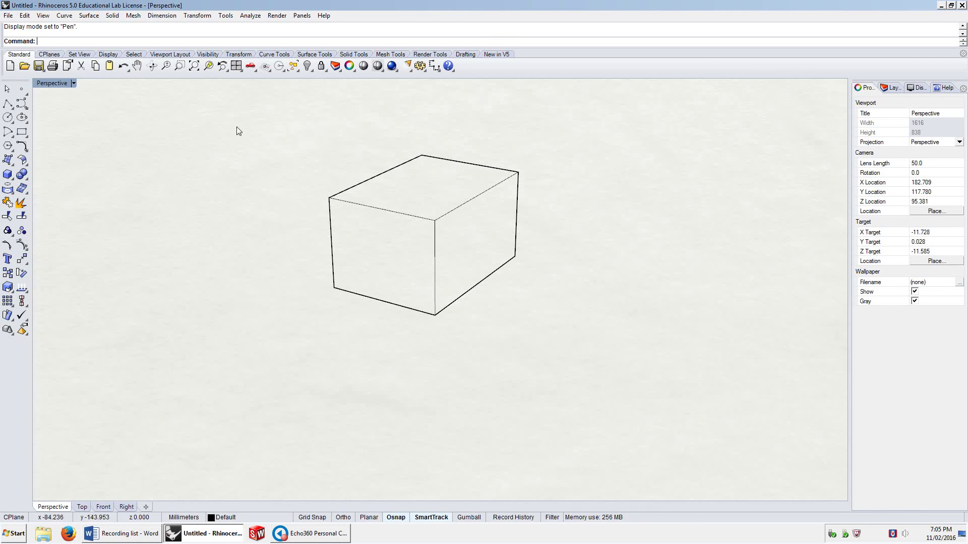
Show the box in Wireframe and orbit, then switch to Shaded and zoom
left_click(73, 85)
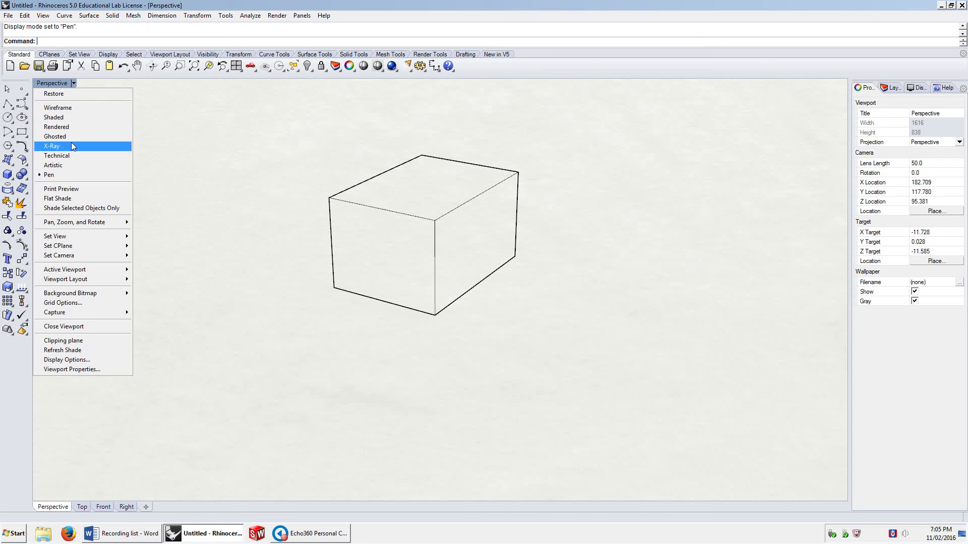
left_click(69, 108)
right_click_drag(398, 242, 444, 223)
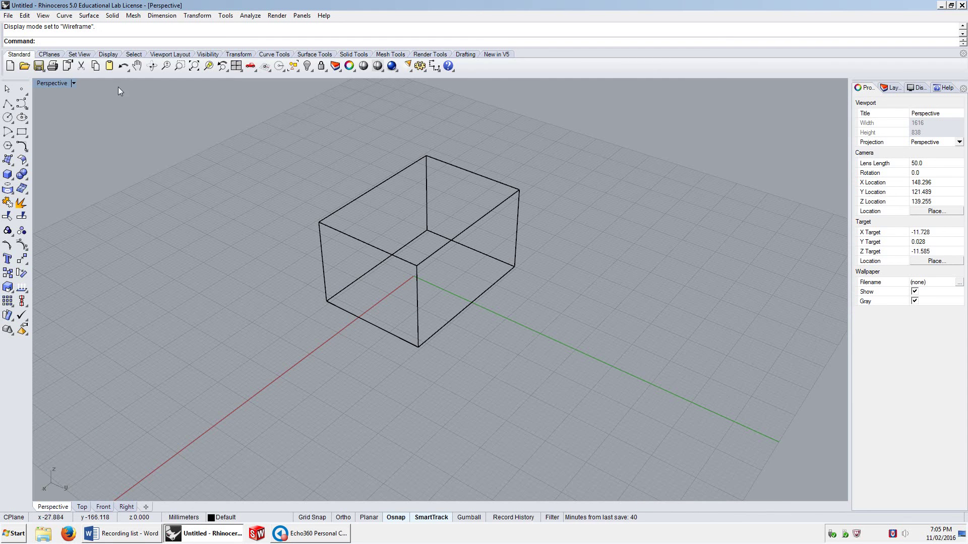
left_click(73, 83)
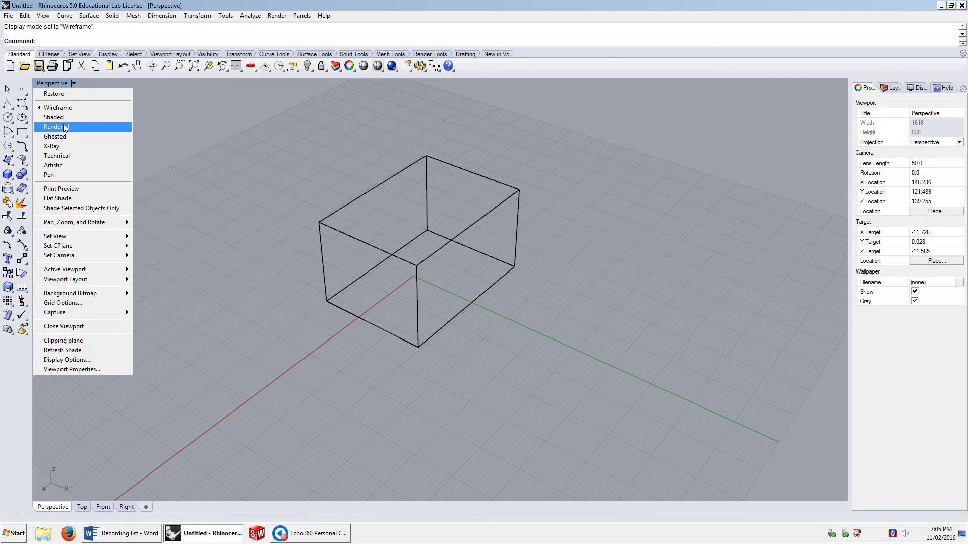
left_click(67, 118)
scroll(431, 260, "down", 4)
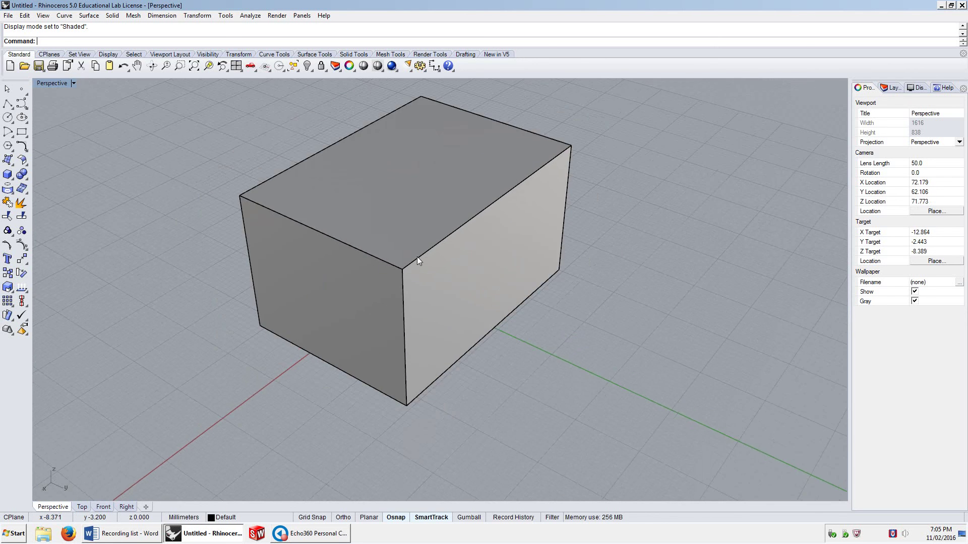
Switch the box to Ghosted display and zoom in and out on it
left_click(73, 84)
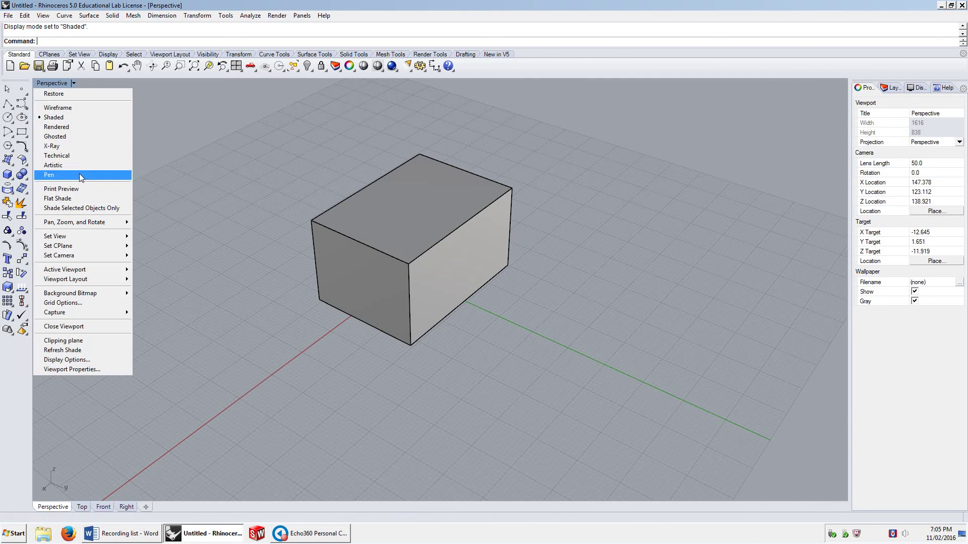
left_click(81, 133)
scroll(328, 303, "up", 5)
scroll(356, 300, "up", 2)
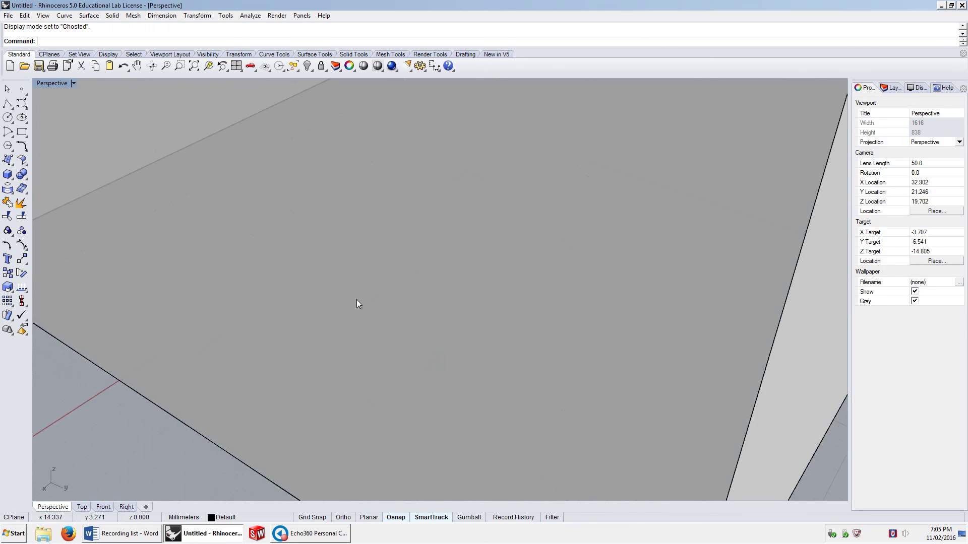
scroll(373, 252, "down", 5)
scroll(388, 237, "up", 5)
scroll(385, 247, "down", 2)
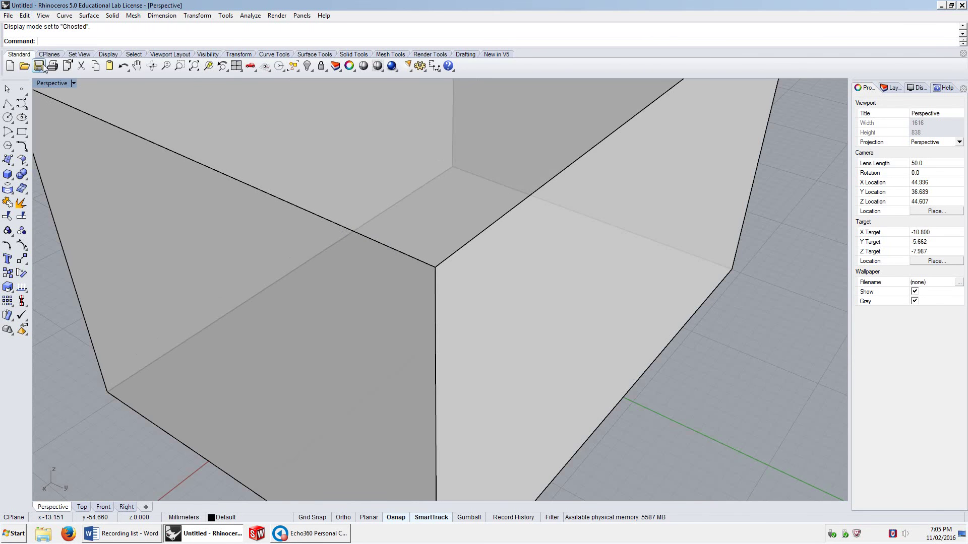
Switch to Rendered display and orbit to show the box's top and front
left_click(74, 83)
left_click(56, 127)
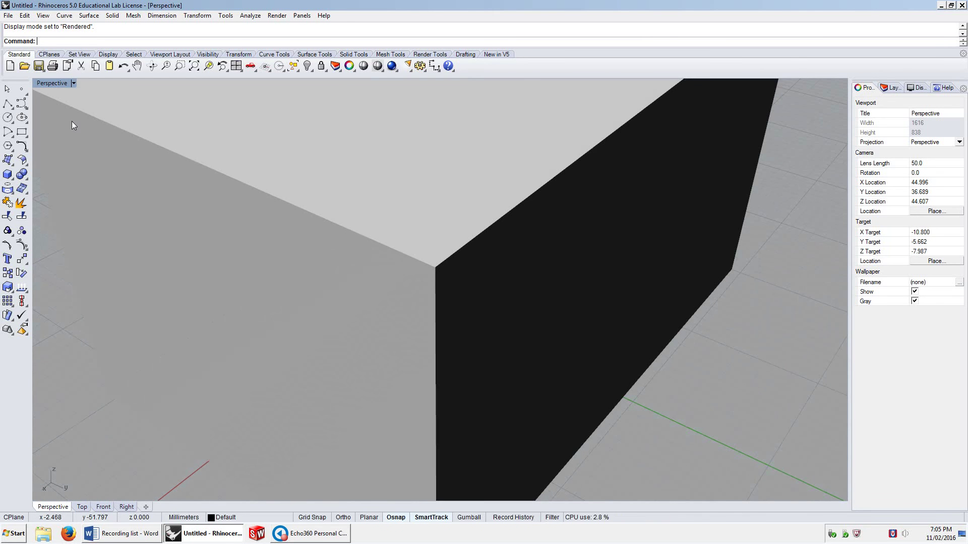
scroll(249, 147, "down", 3)
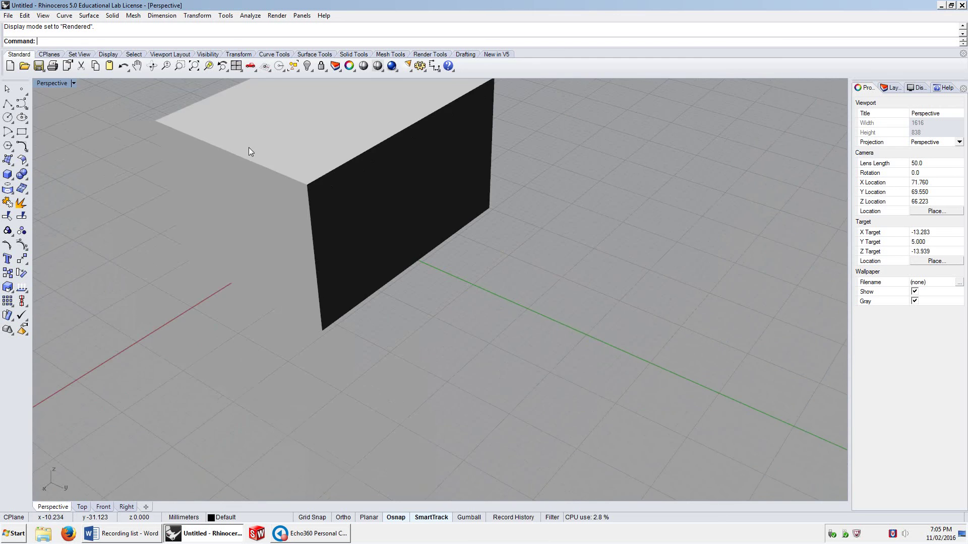
right_click_drag(249, 147, 283, 164)
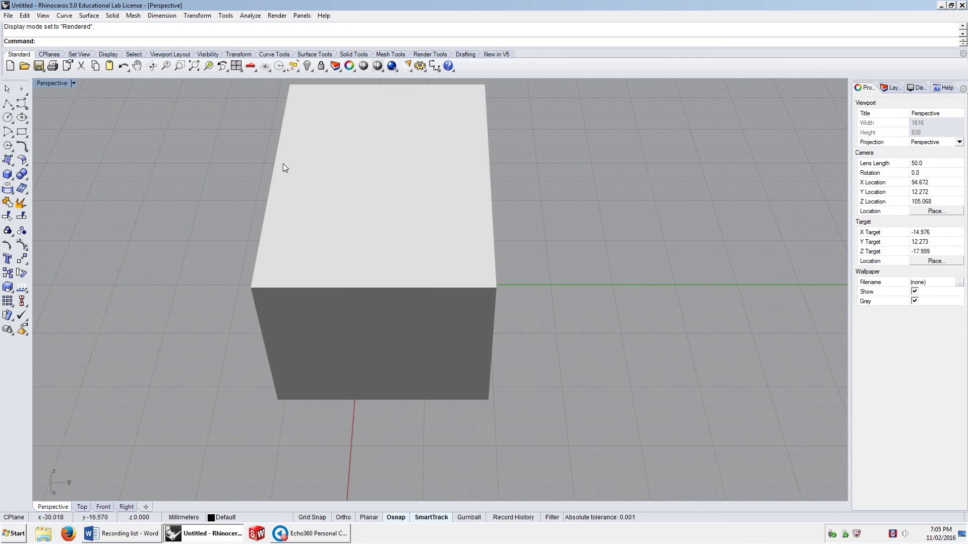
scroll(271, 142, "down", 4)
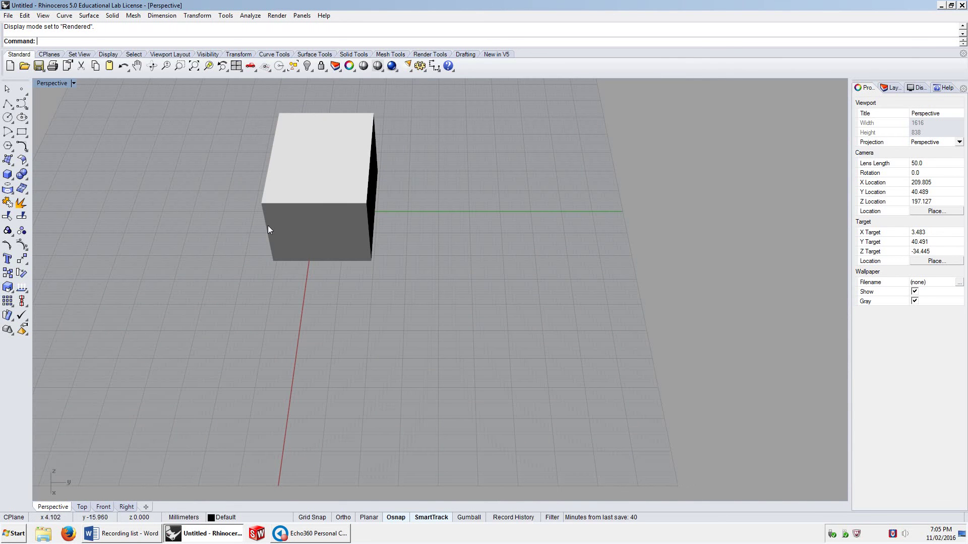